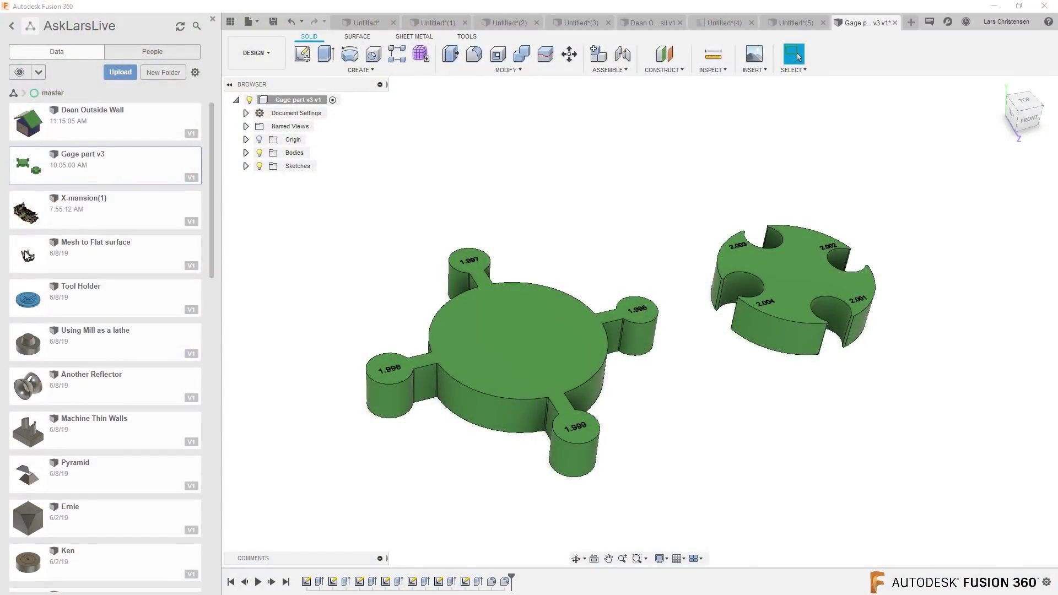
# - Open the X-mansion(1) design and close the Data Panel to widen the canvas
pyautogui.doubleClick(81, 219)
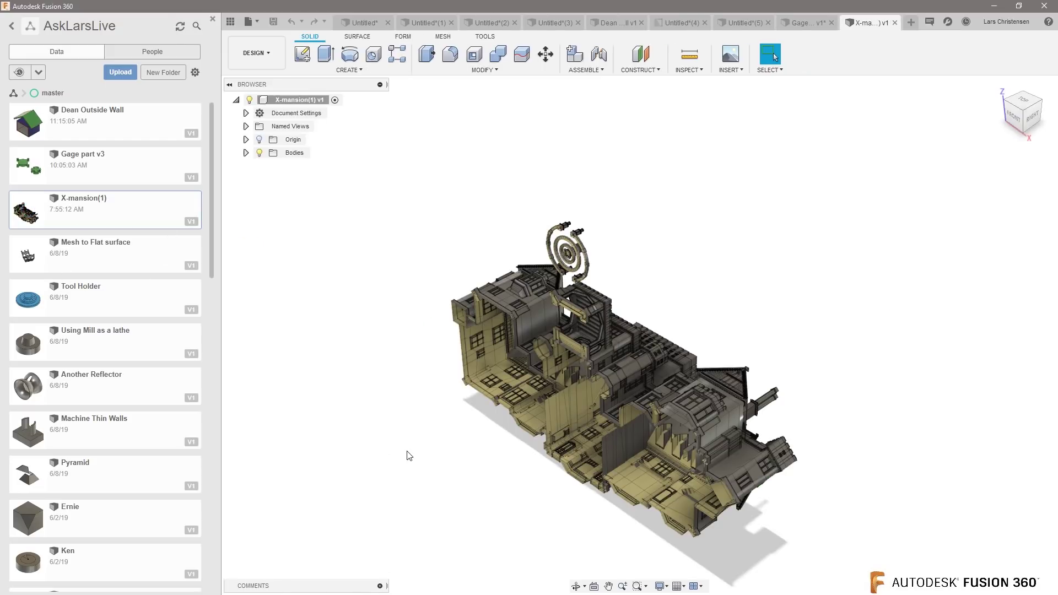
pyautogui.keyDown('shift'); pyautogui.moveTo(408, 451); pyautogui.dragTo(411, 451, button='middle'); pyautogui.keyUp('shift')
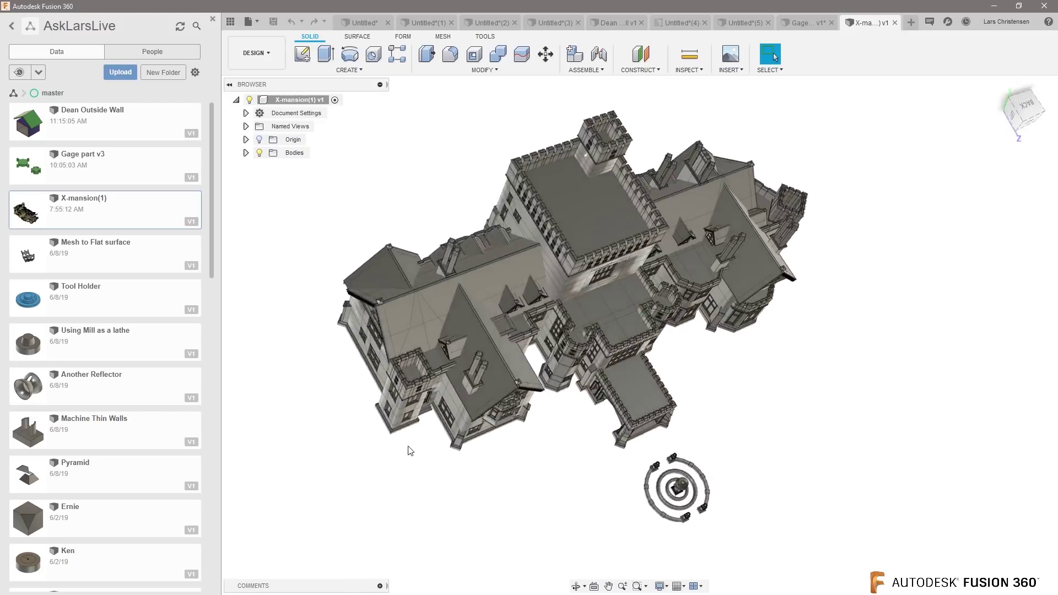
pyautogui.click(213, 18)
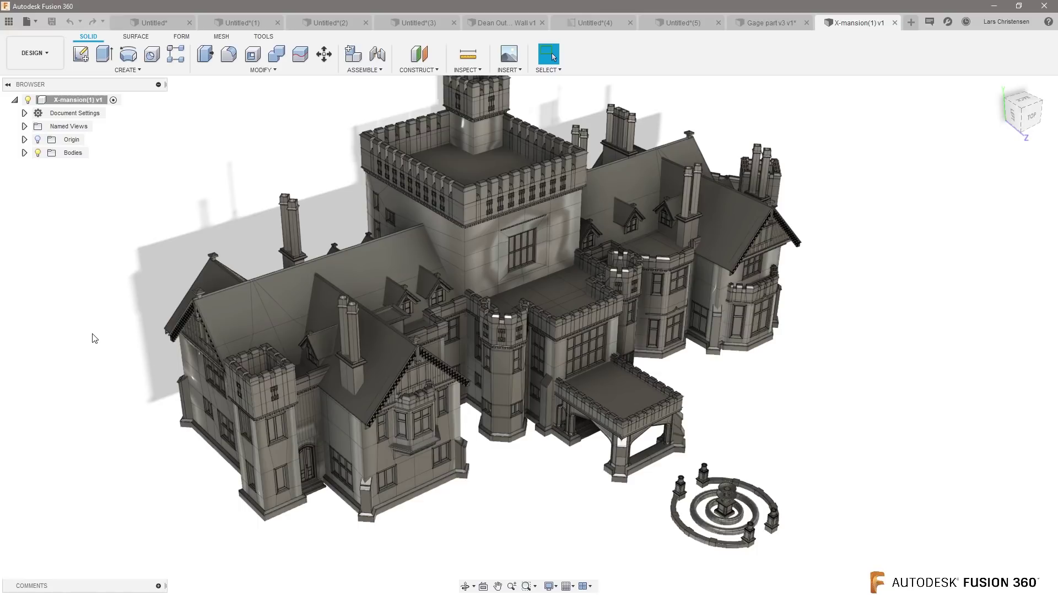
# - Zoom and orbit around the mansion, then expand its list of bodies
pyautogui.scroll(-3, 286, 456)
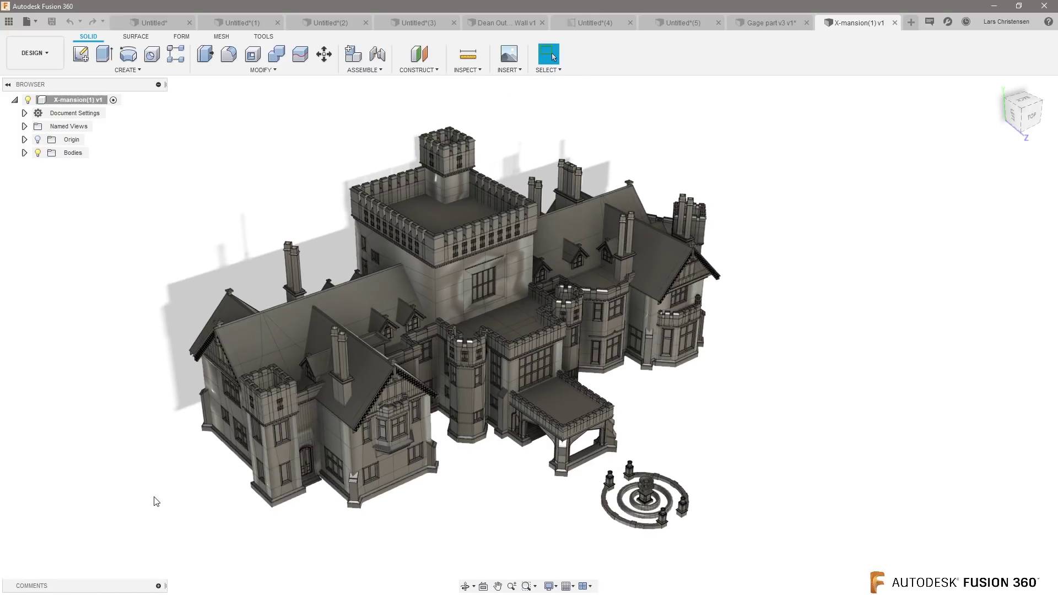
pyautogui.scroll(2, 156, 500)
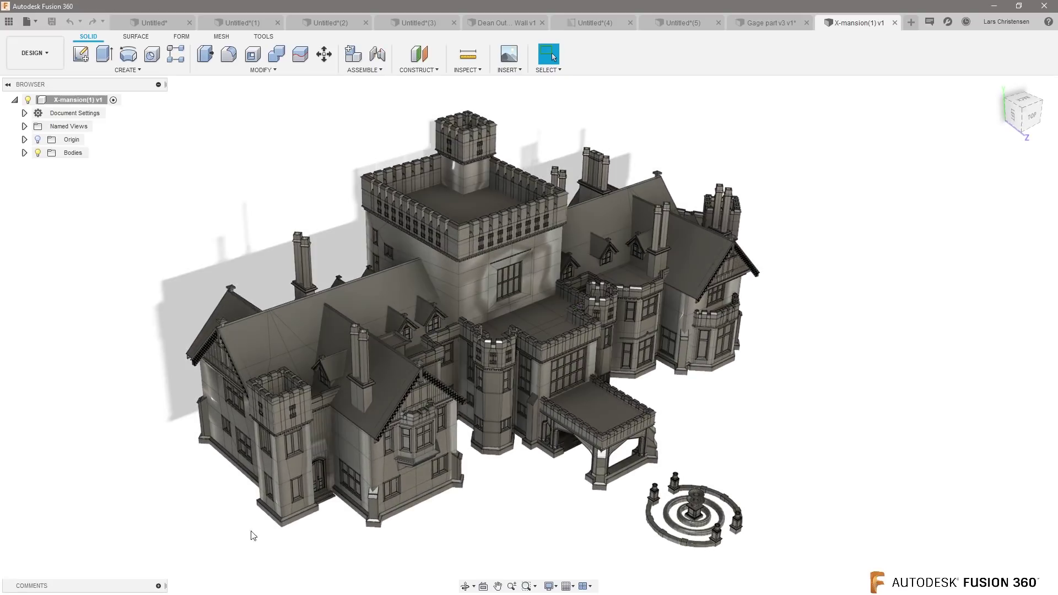
pyautogui.keyDown('shift'); pyautogui.moveTo(406, 460); pyautogui.dragTo(24, 153, button='middle'); pyautogui.keyUp('shift')
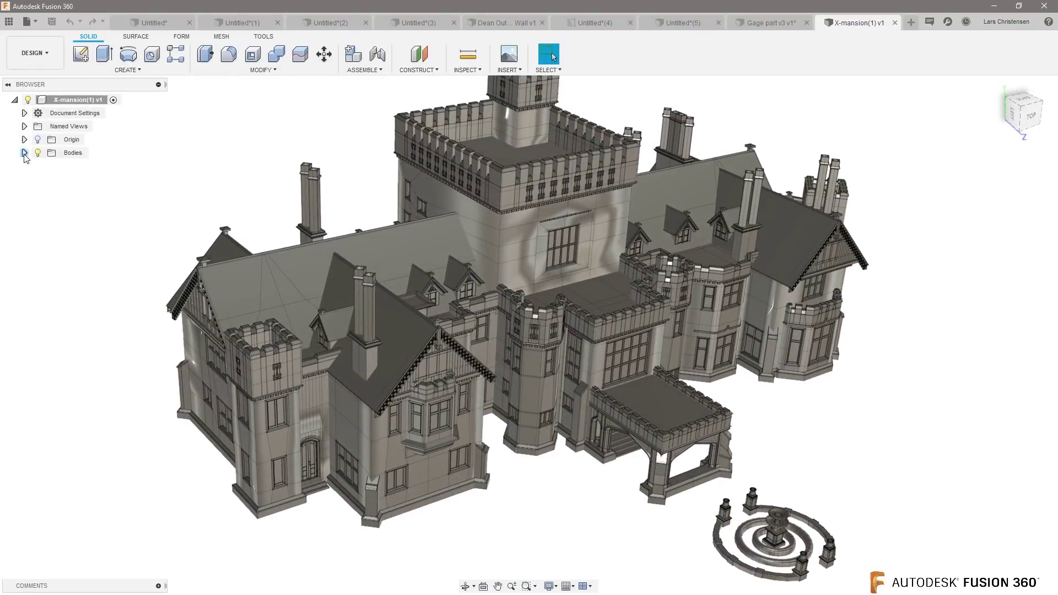
pyautogui.click(24, 153)
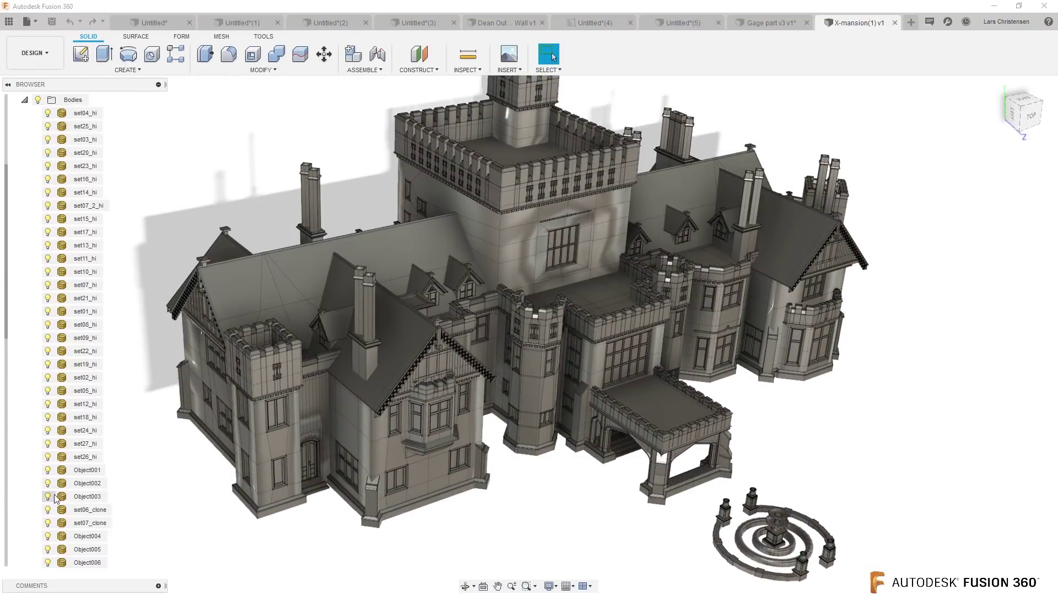
# - Select every mansion body from set25_hi down to Object020, except set04_hi
pyautogui.scroll(2, 58, 491)
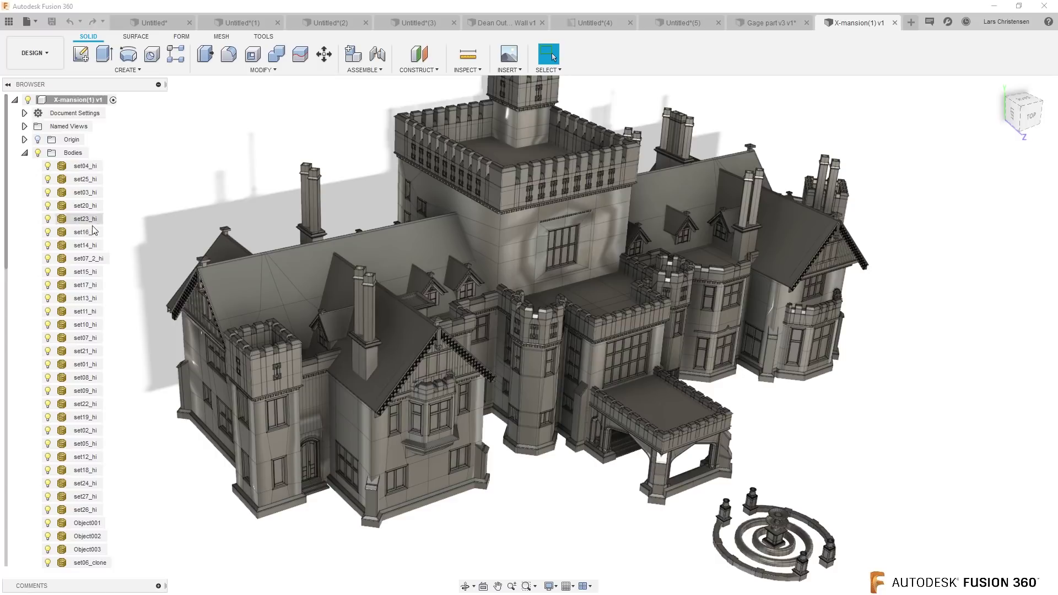
pyautogui.scroll(-8, 83, 425)
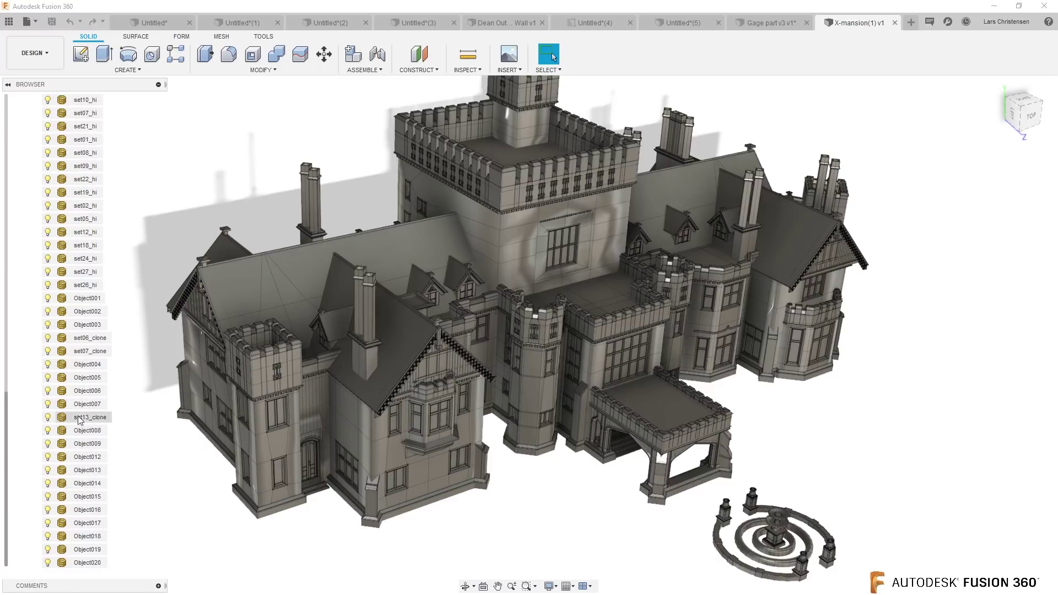
pyautogui.scroll(8, 79, 420)
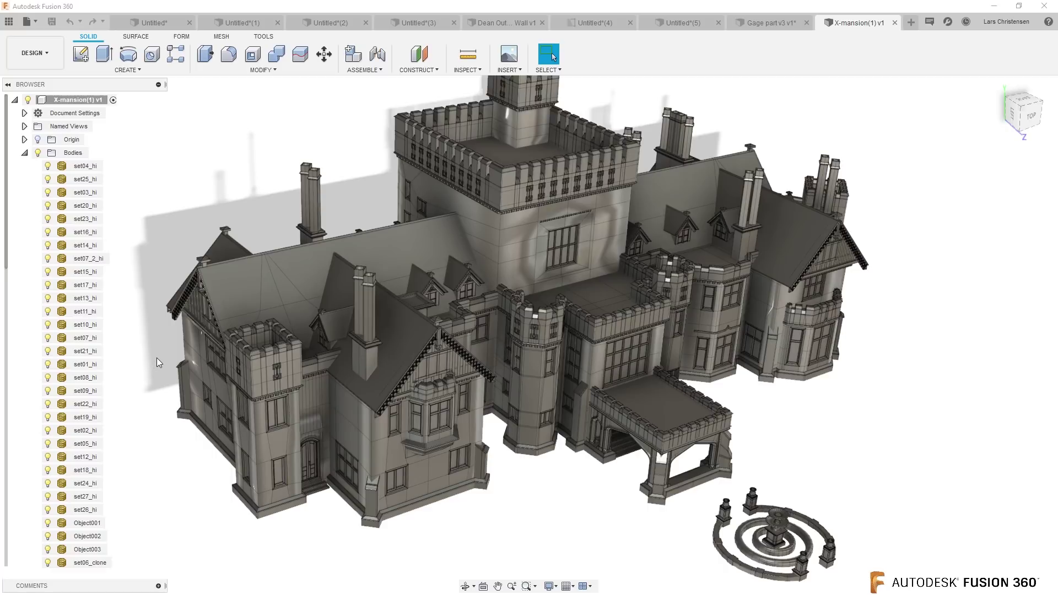
pyautogui.click(83, 180)
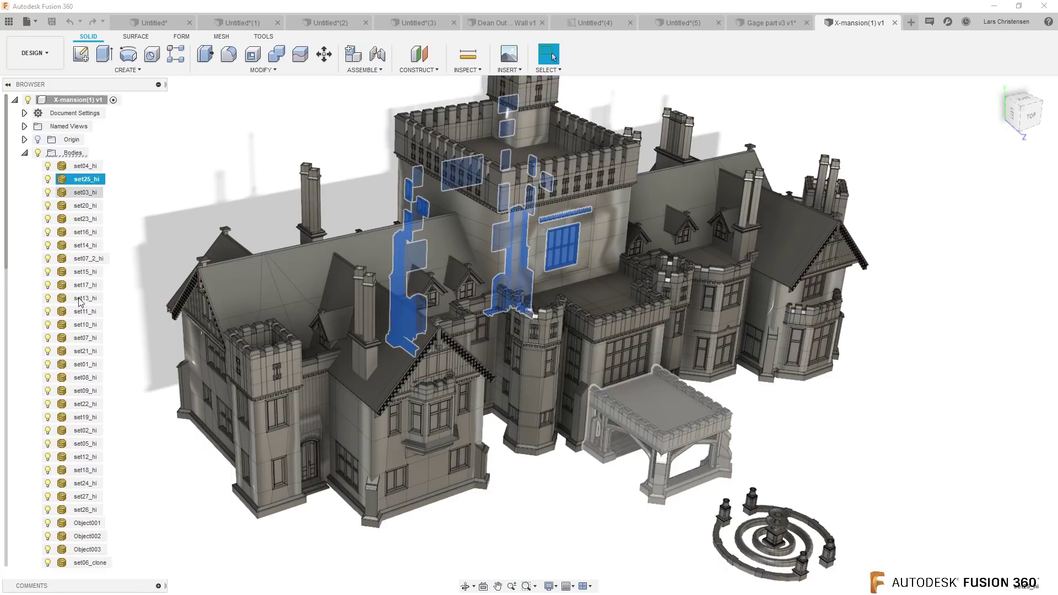
pyautogui.scroll(-5, 74, 286)
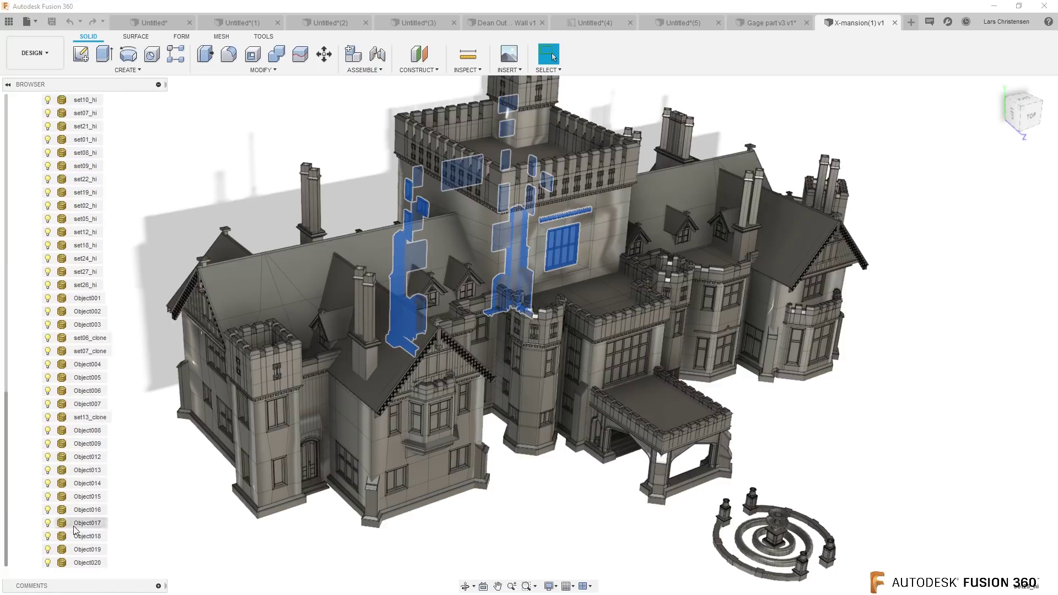
pyautogui.keyDown('shift'); pyautogui.click(83, 563); pyautogui.keyUp('shift')
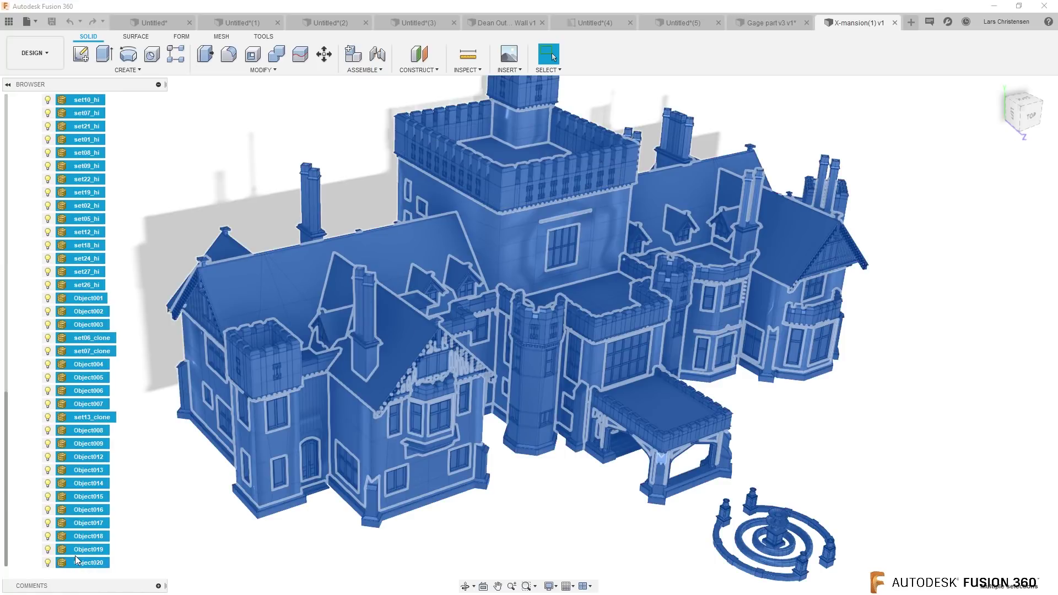
# - Hide the selected bodies with V, leaving only the set04_hi door, and zoom in
pyautogui.press('v')
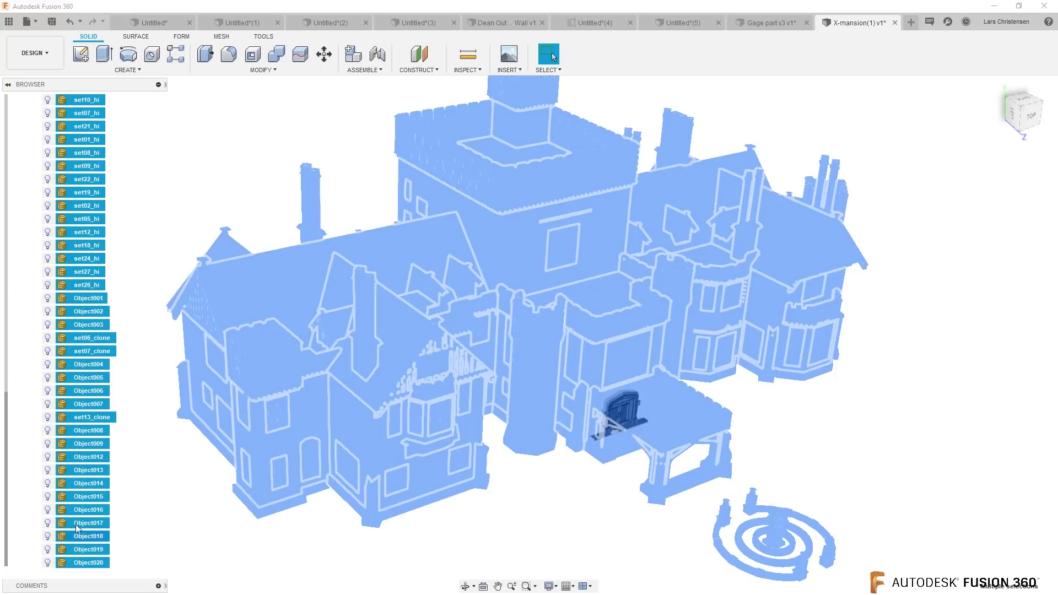
pyautogui.click(222, 544)
pyautogui.scroll(6, 116, 383)
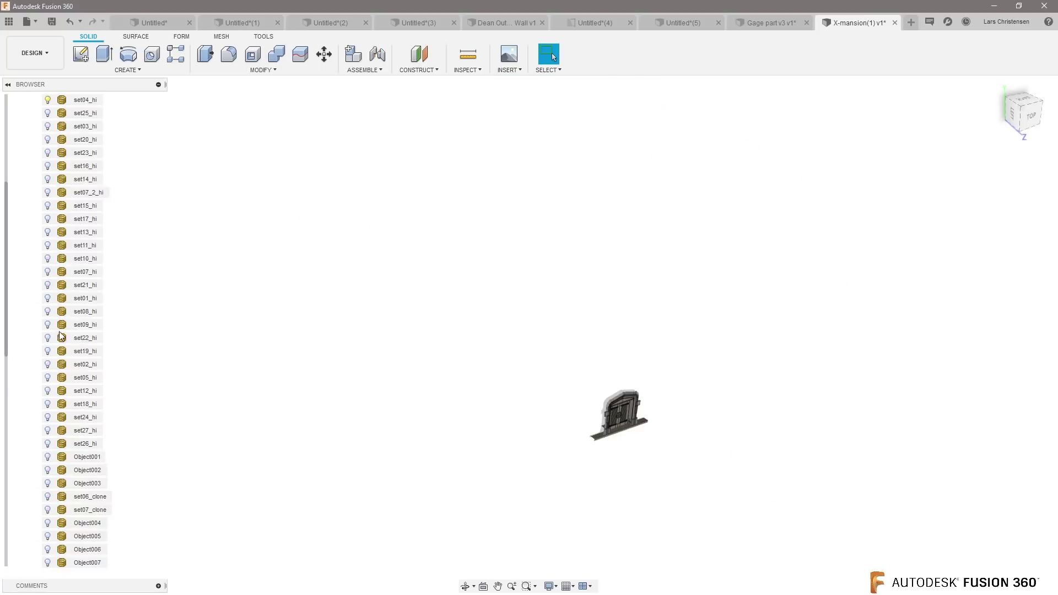
pyautogui.scroll(10, 652, 478)
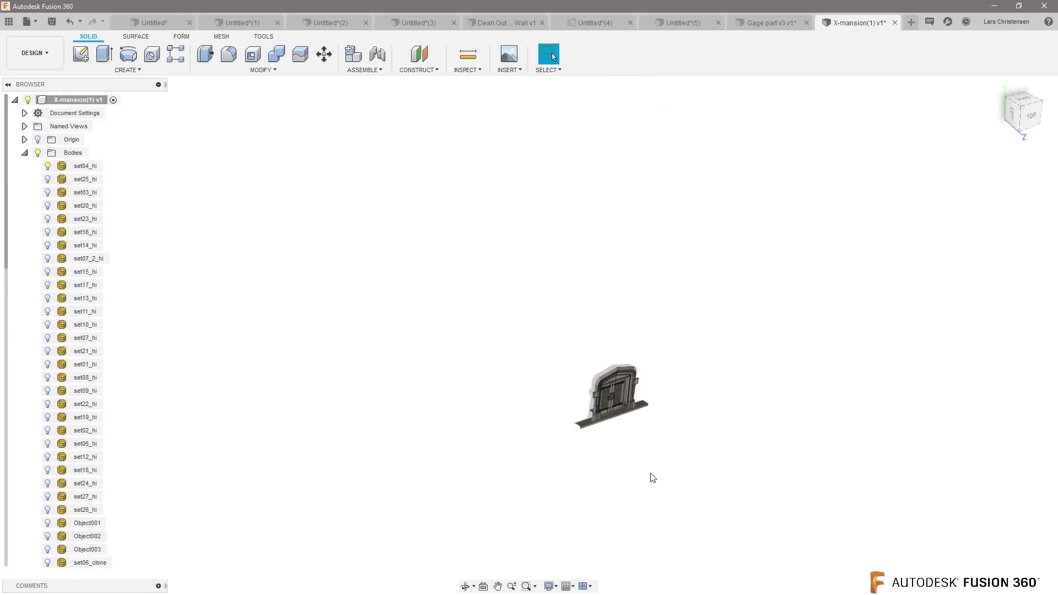
pyautogui.scroll(4, 634, 509)
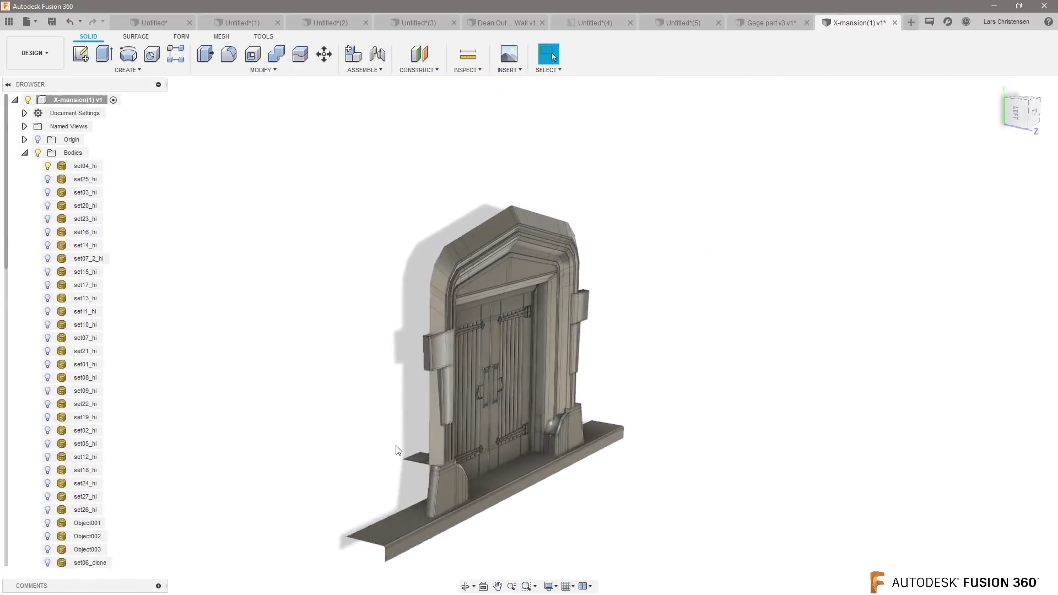
# - Convert the set04_hi door mesh with Mesh to BRep as a New Body and select Body1
pyautogui.rightClick(81, 171)
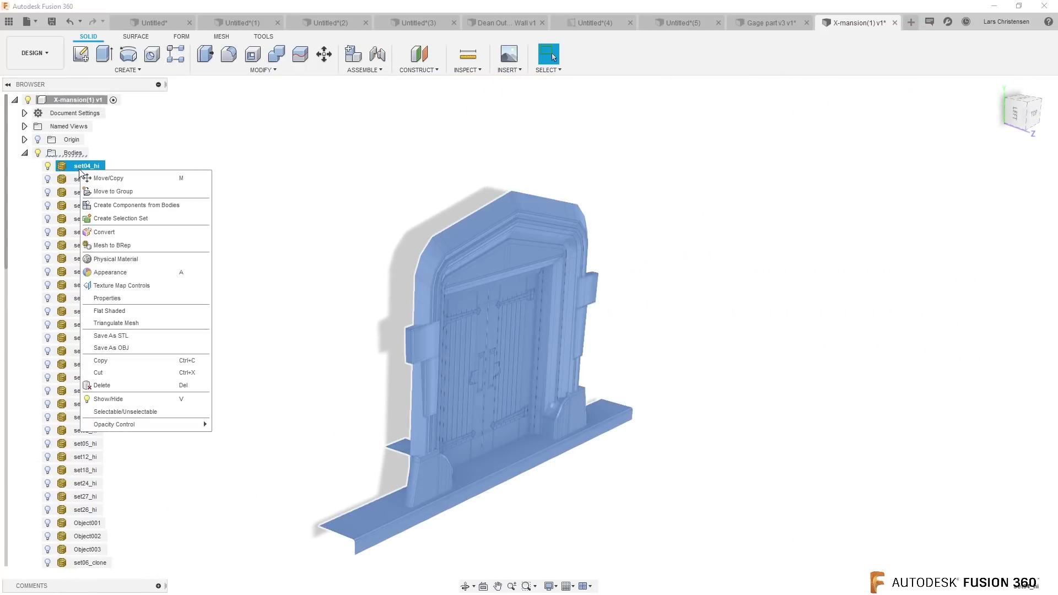
pyautogui.click(120, 246)
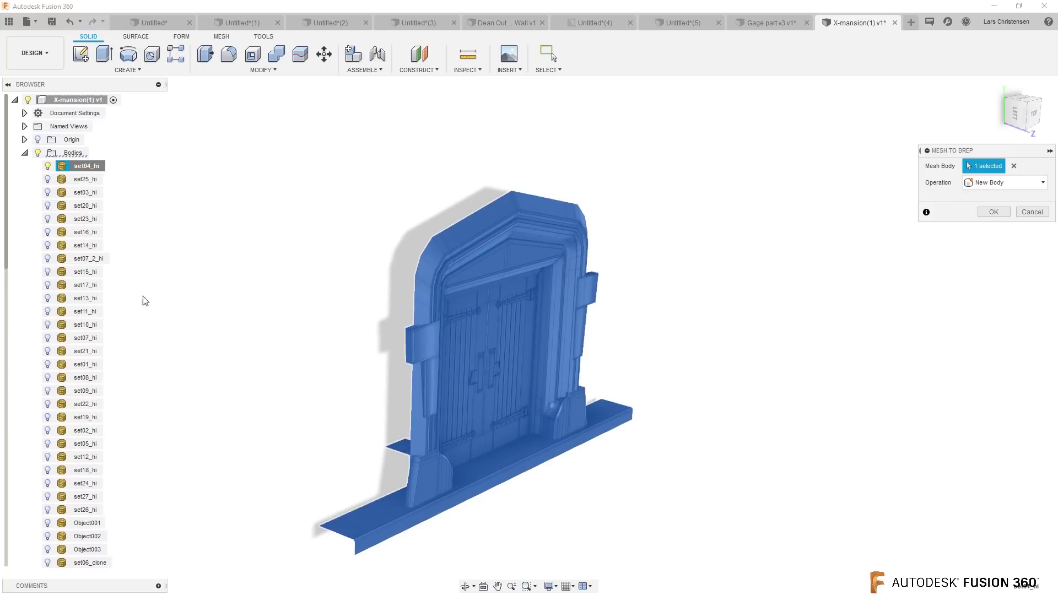
pyautogui.click(1000, 217)
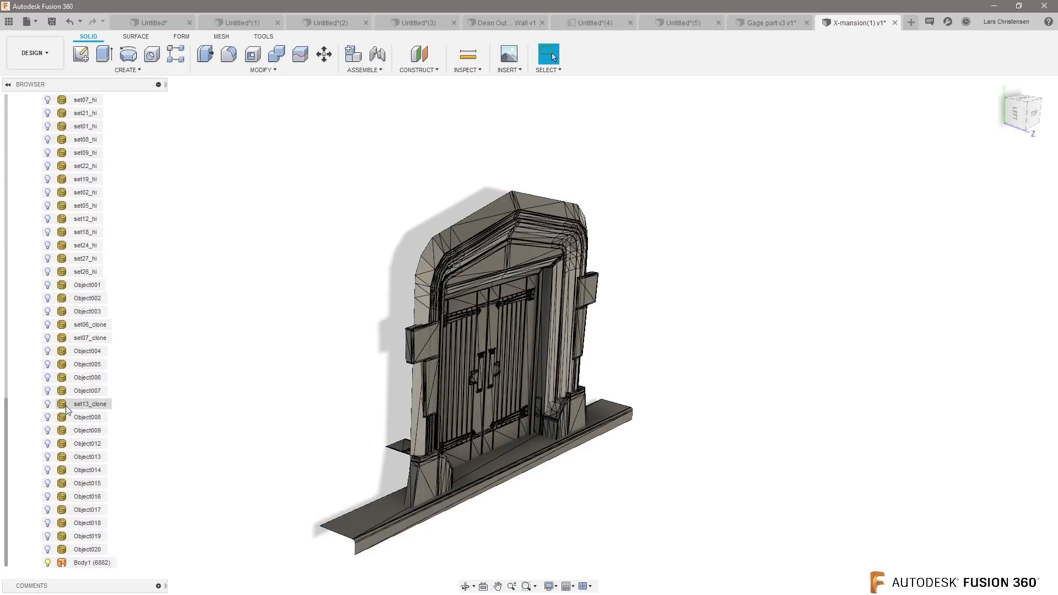
pyautogui.click(78, 567)
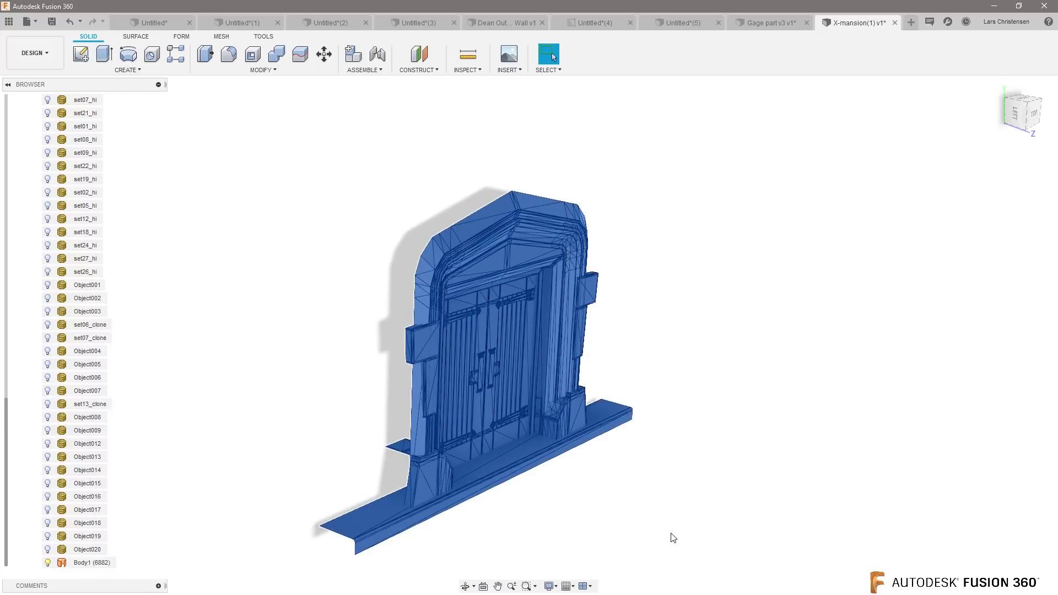
pyautogui.click(621, 463)
pyautogui.keyDown('shift'); pyautogui.moveTo(622, 463); pyautogui.dragTo(537, 278, button='middle'); pyautogui.keyUp('shift')
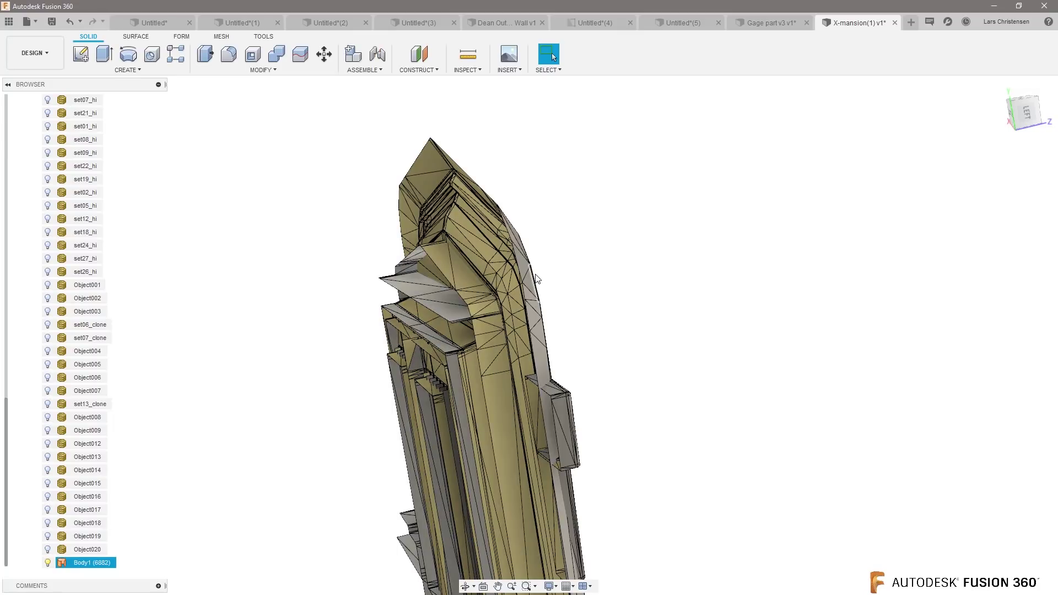
pyautogui.keyDown('shift'); pyautogui.moveTo(536, 278); pyautogui.dragTo(537, 278, button='middle'); pyautogui.keyUp('shift')
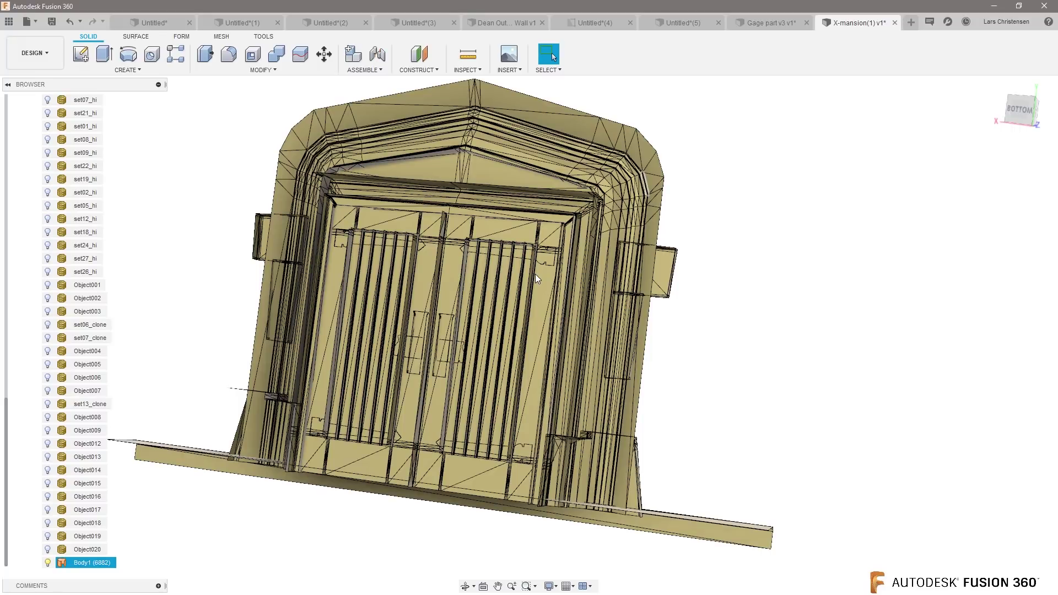
pyautogui.keyDown('shift'); pyautogui.moveTo(535, 274); pyautogui.dragTo(518, 270, button='middle'); pyautogui.keyUp('shift')
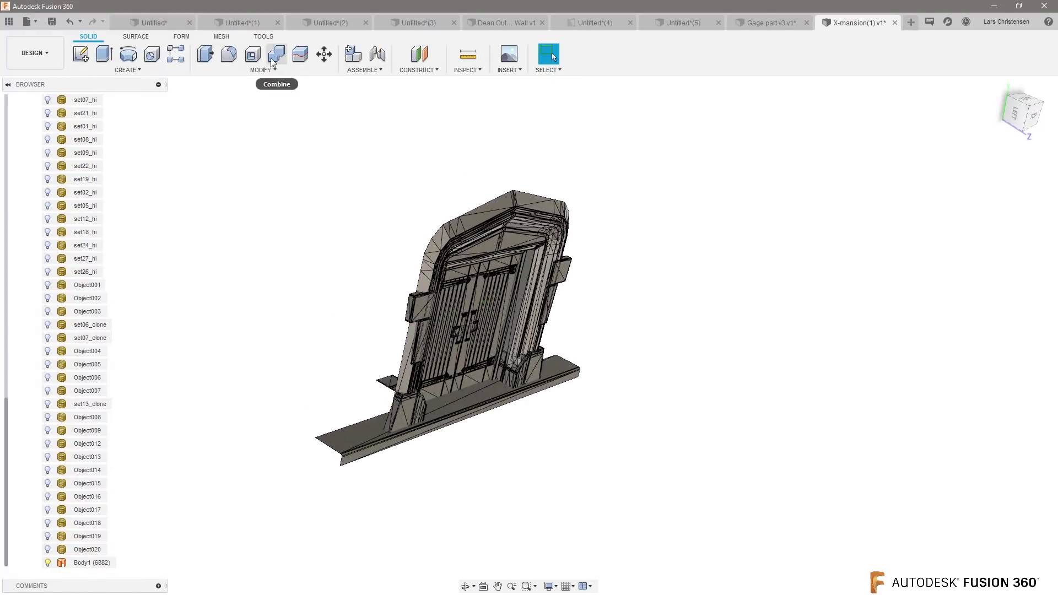
# - Switch to the SURFACE tab and window-select the entire door body
pyautogui.click(138, 36)
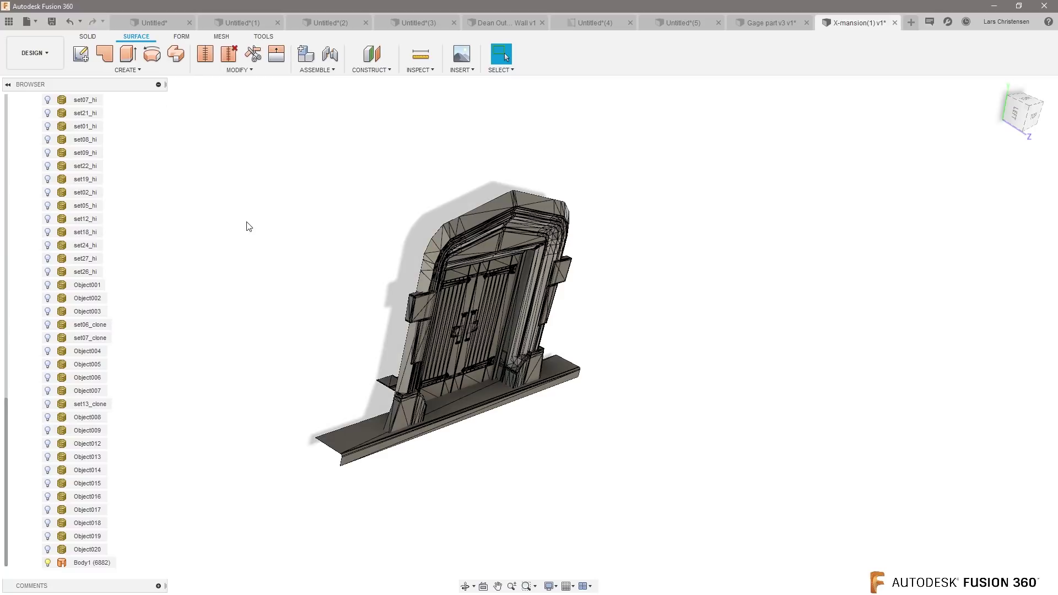
pyautogui.moveTo(243, 154); pyautogui.dragTo(805, 533)
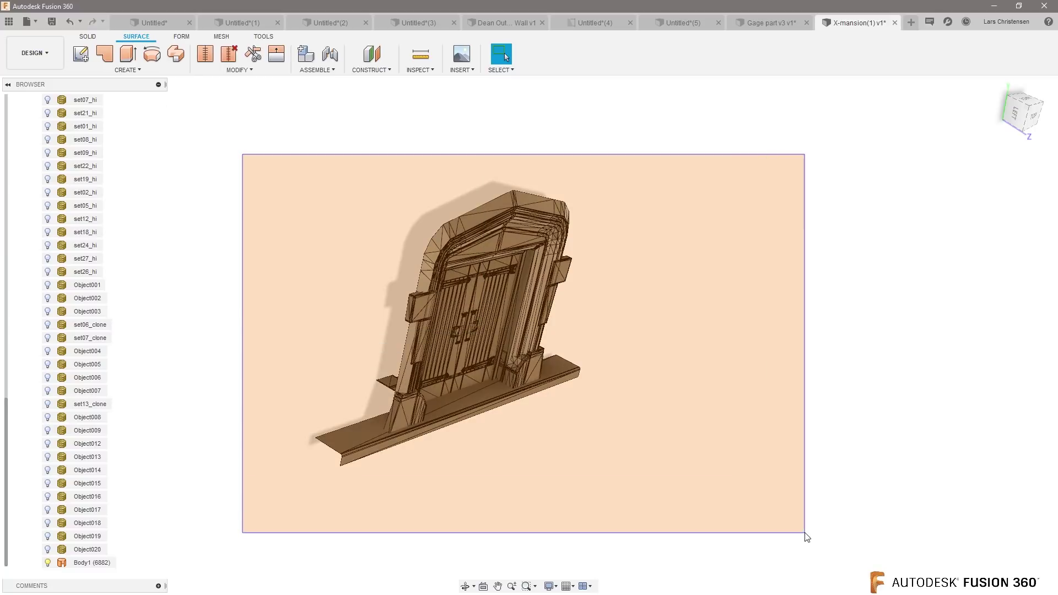
pyautogui.moveTo(663, 463); pyautogui.dragTo(663, 463)
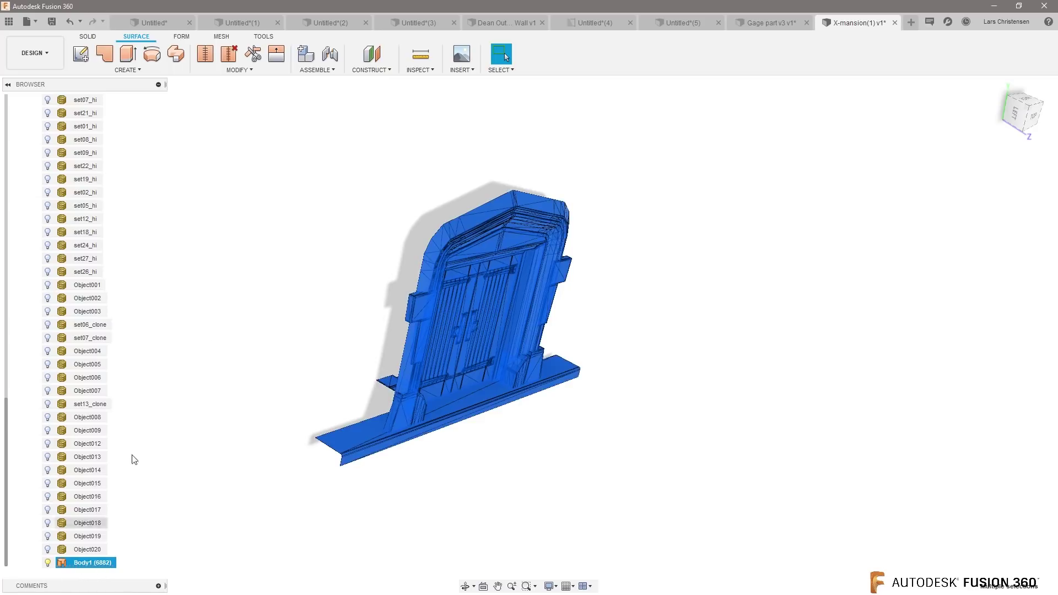
# - Browse the MODIFY, ASSEMBLE and CREATE menus to locate the Thicken command
pyautogui.click(237, 71)
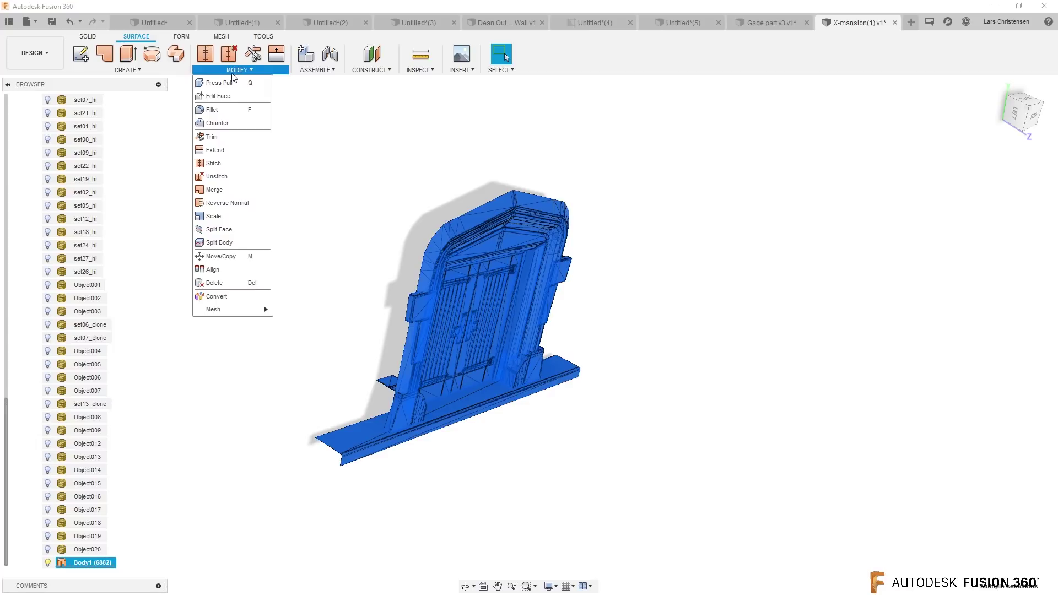
pyautogui.click(148, 72)
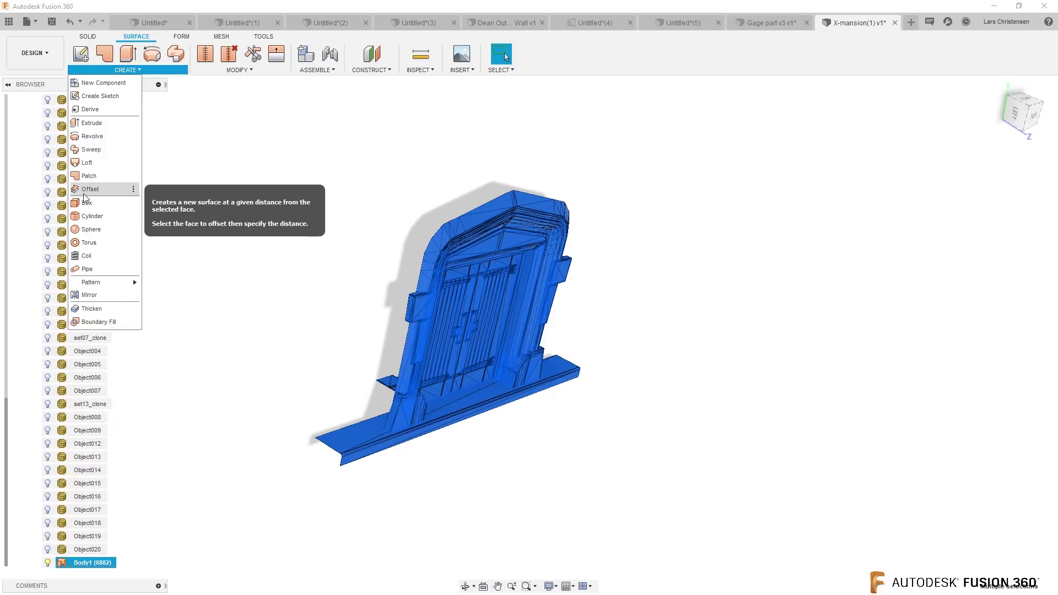
pyautogui.click(236, 70)
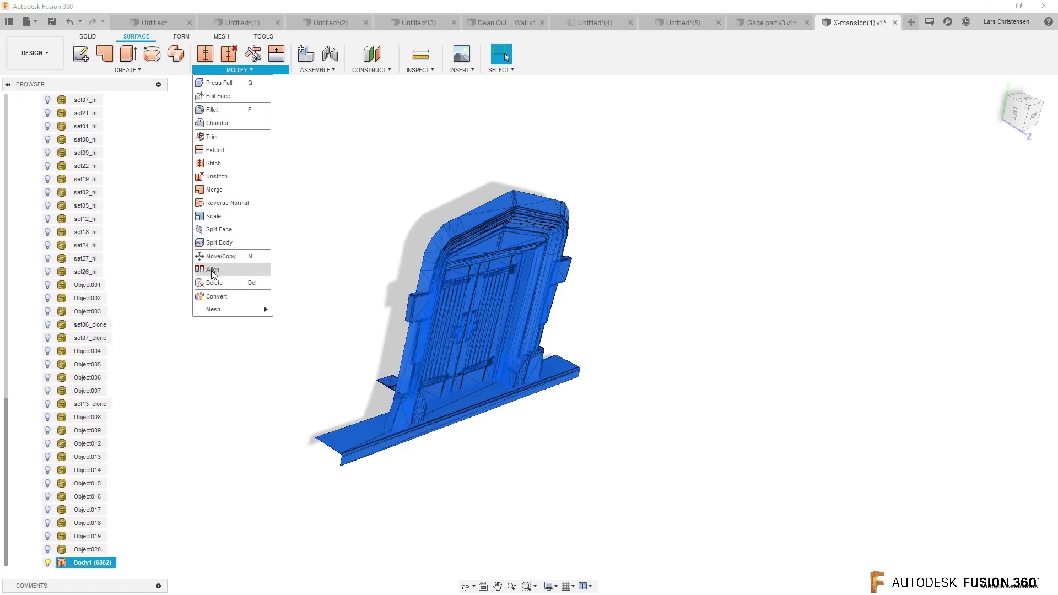
pyautogui.click(321, 70)
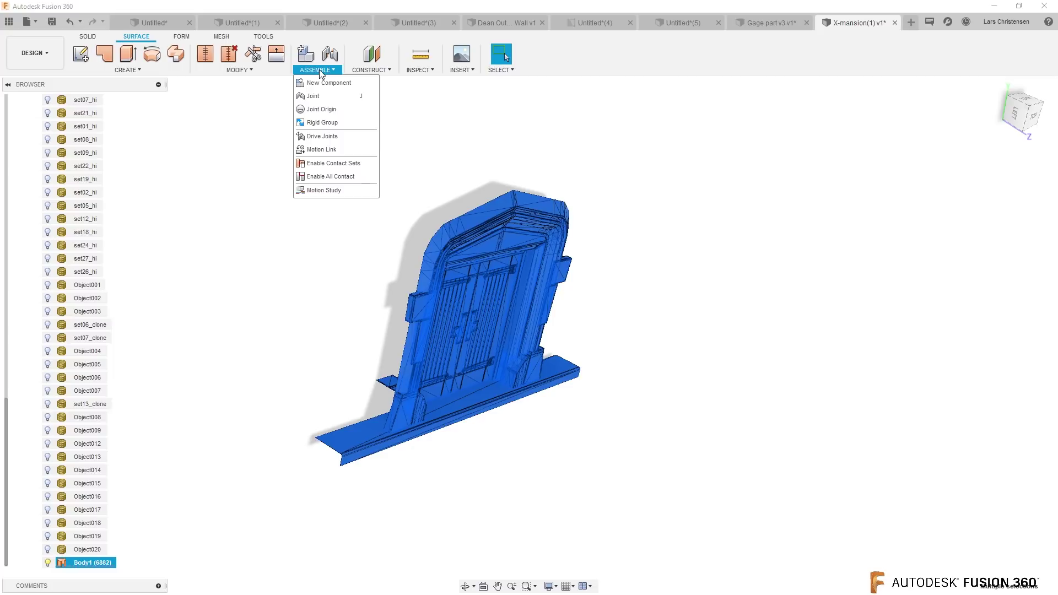
pyautogui.click(244, 72)
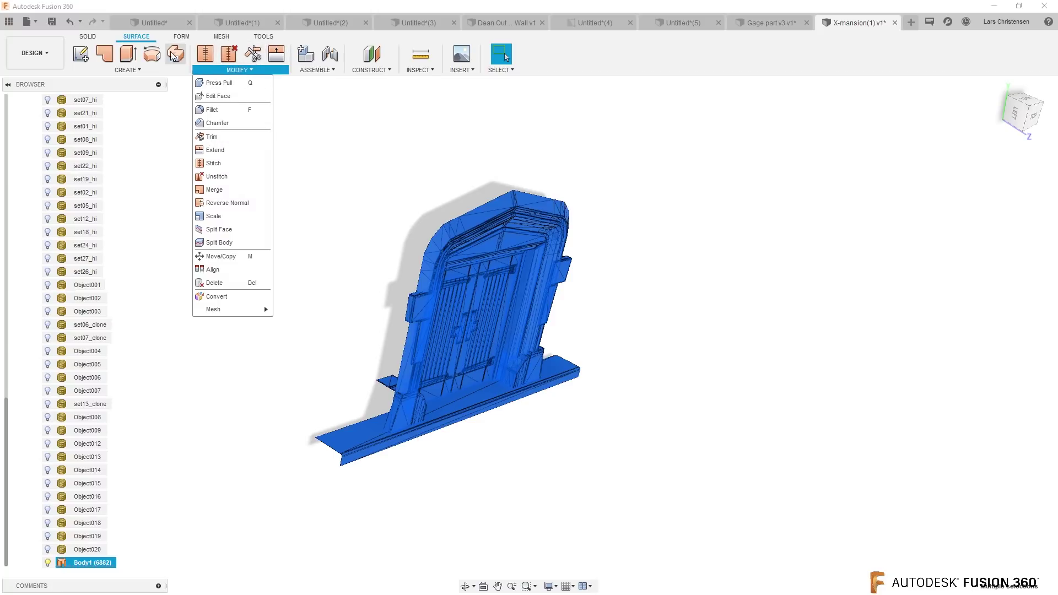
pyautogui.click(127, 70)
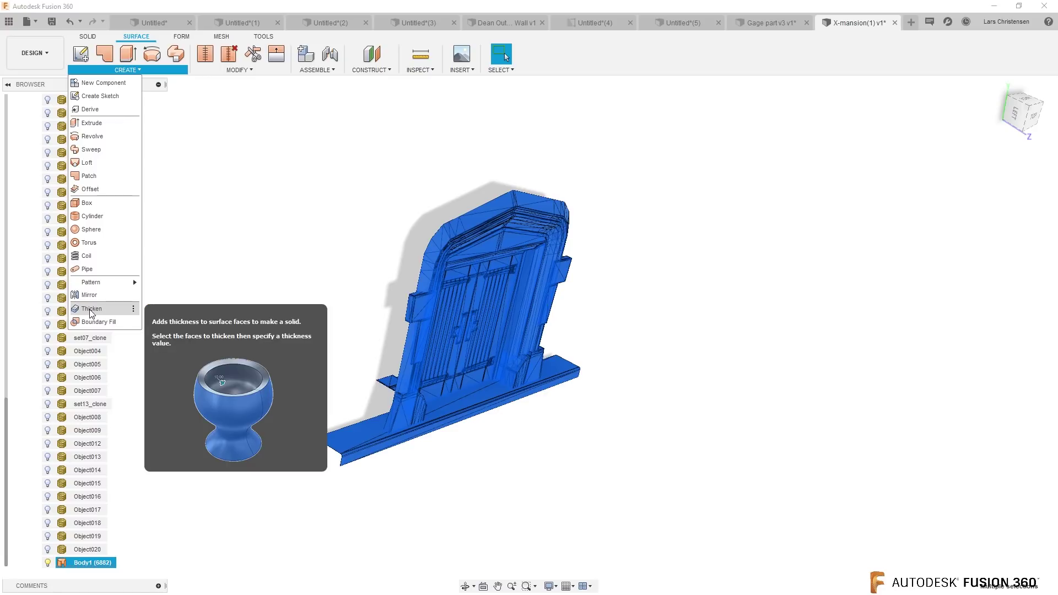
pyautogui.press('Escape')
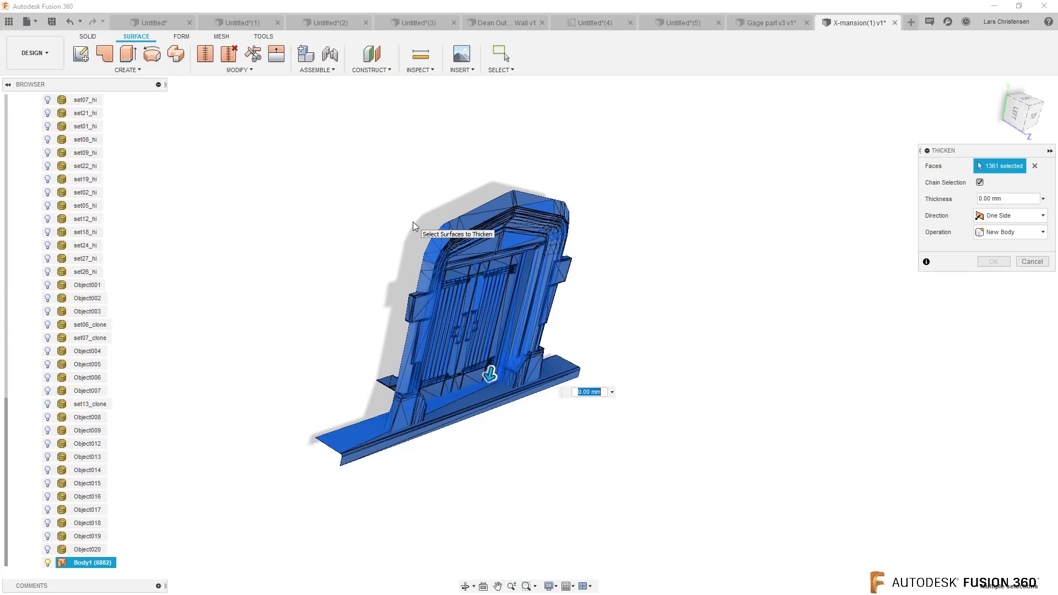
# - Set the Thicken thickness on the door's 1361 faces to 50 mm
pyautogui.write('5')
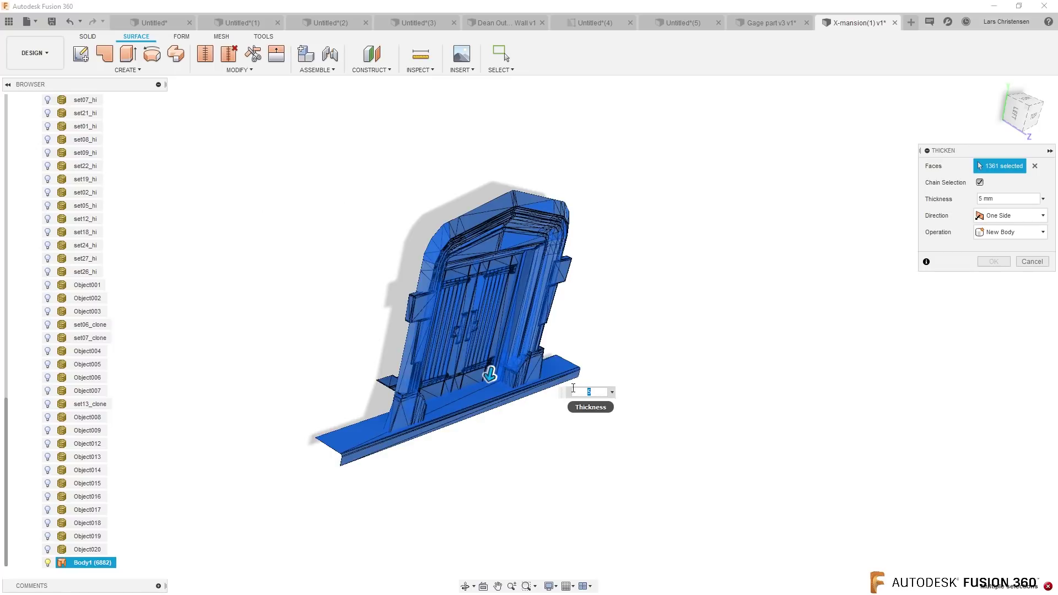
pyautogui.write('50')
pyautogui.press('Return')
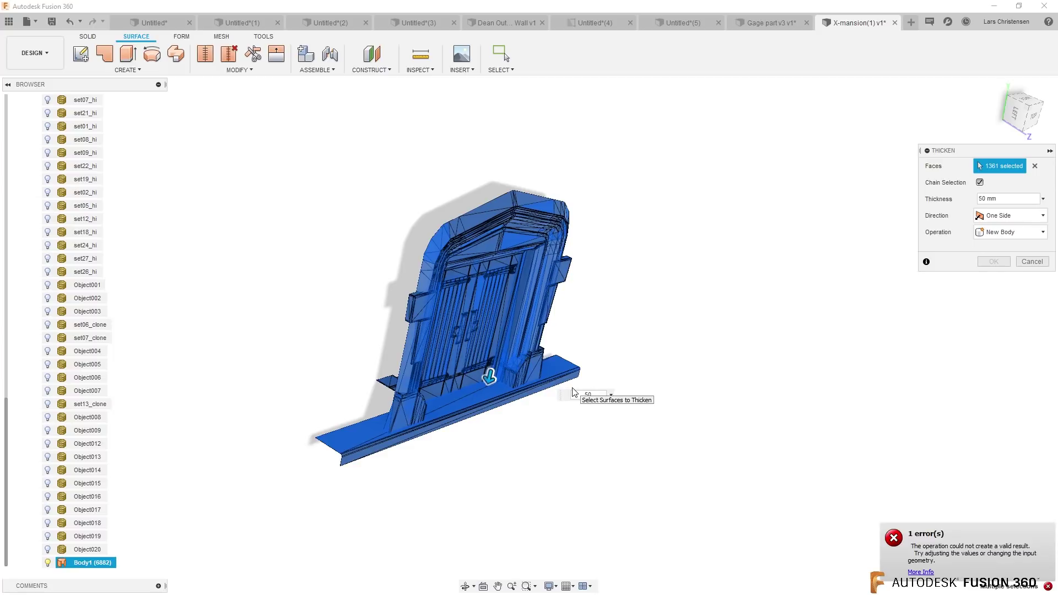
# - Cancel the failed Thicken, deselect the door, and orbit to view its underside
pyautogui.click(1032, 261)
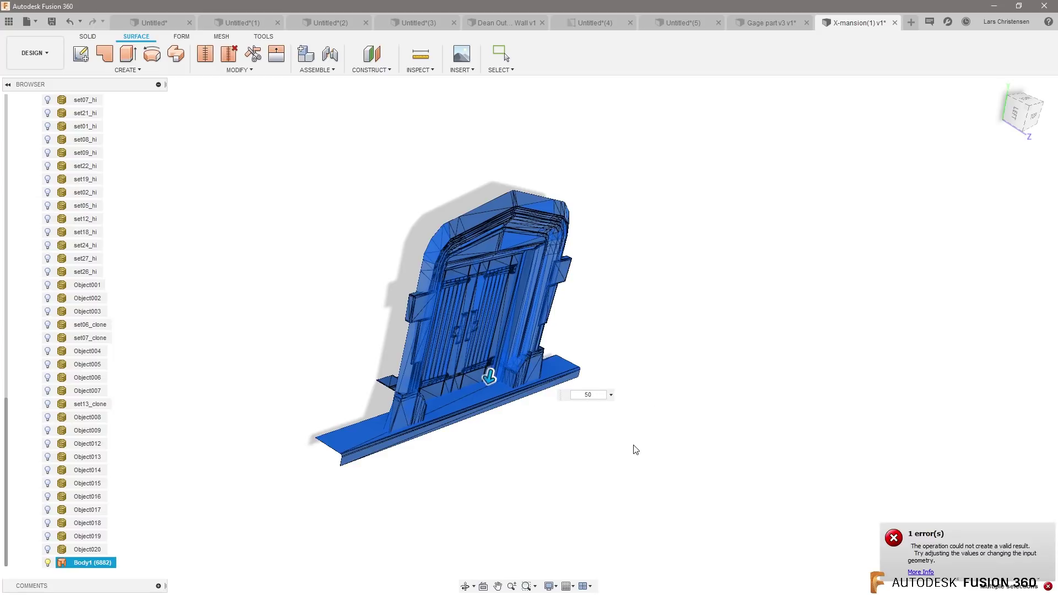
pyautogui.press('Escape')
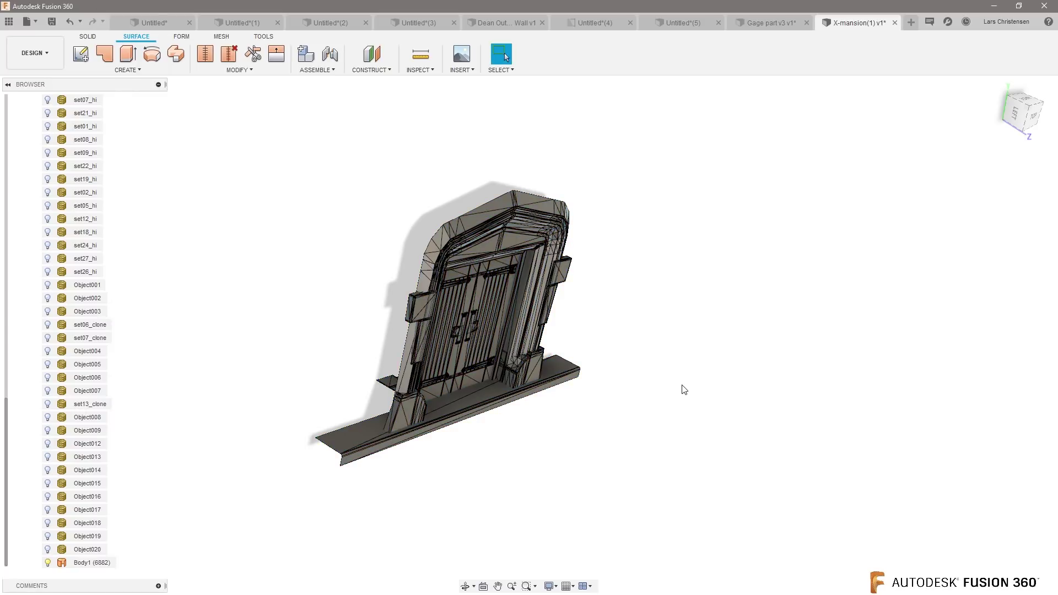
pyautogui.keyDown('shift'); pyautogui.moveTo(680, 390); pyautogui.dragTo(742, 427, button='middle'); pyautogui.keyUp('shift')
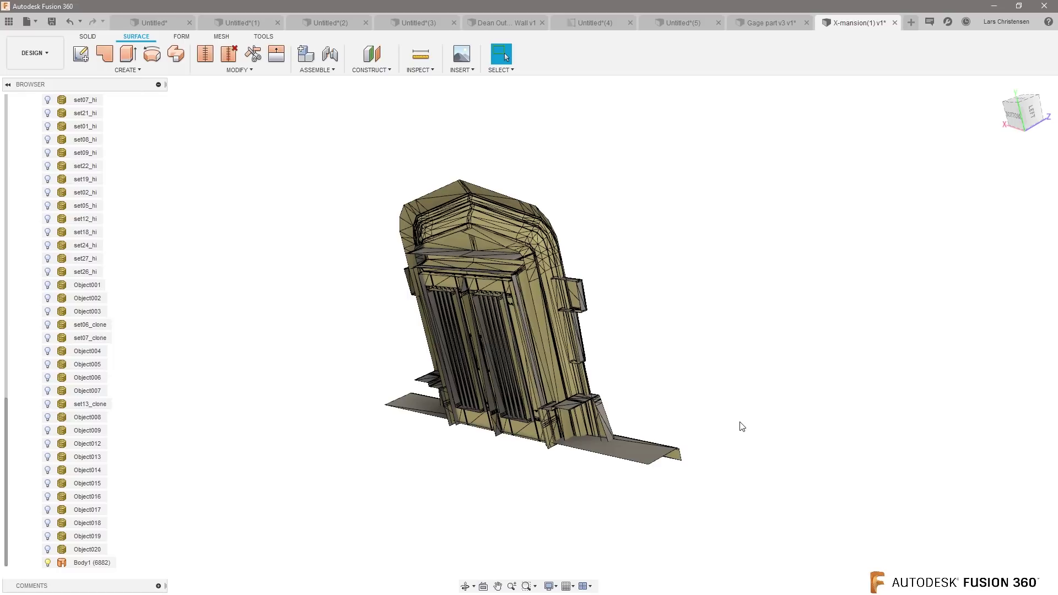
pyautogui.keyDown('shift'); pyautogui.moveTo(325, 498); pyautogui.dragTo(257, 458, button='middle'); pyautogui.keyUp('shift')
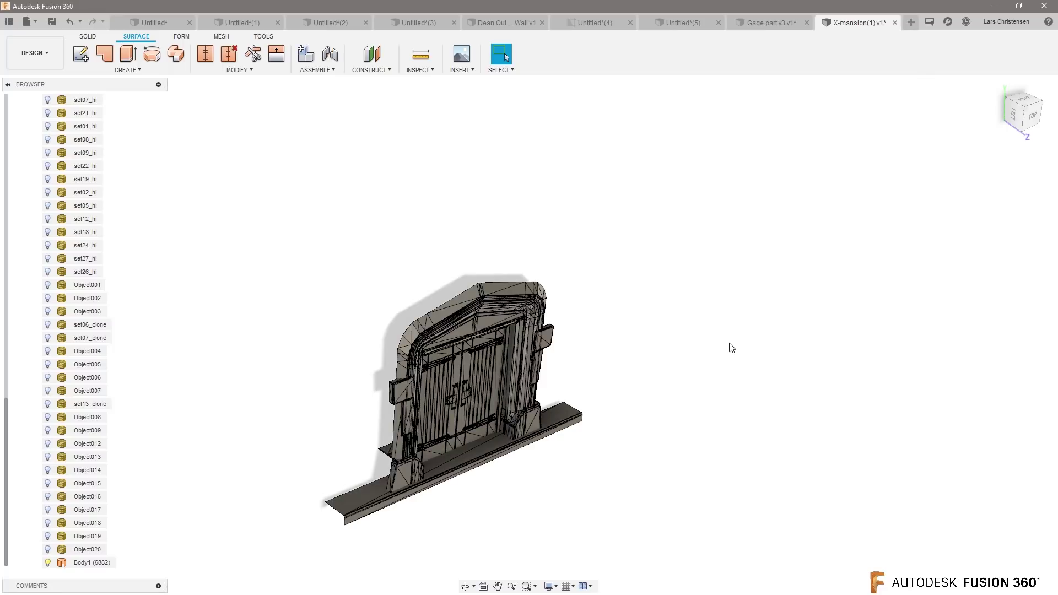
pyautogui.scroll(-3, 220, 418)
pyautogui.scroll(3, 187, 424)
pyautogui.scroll(-2, 169, 503)
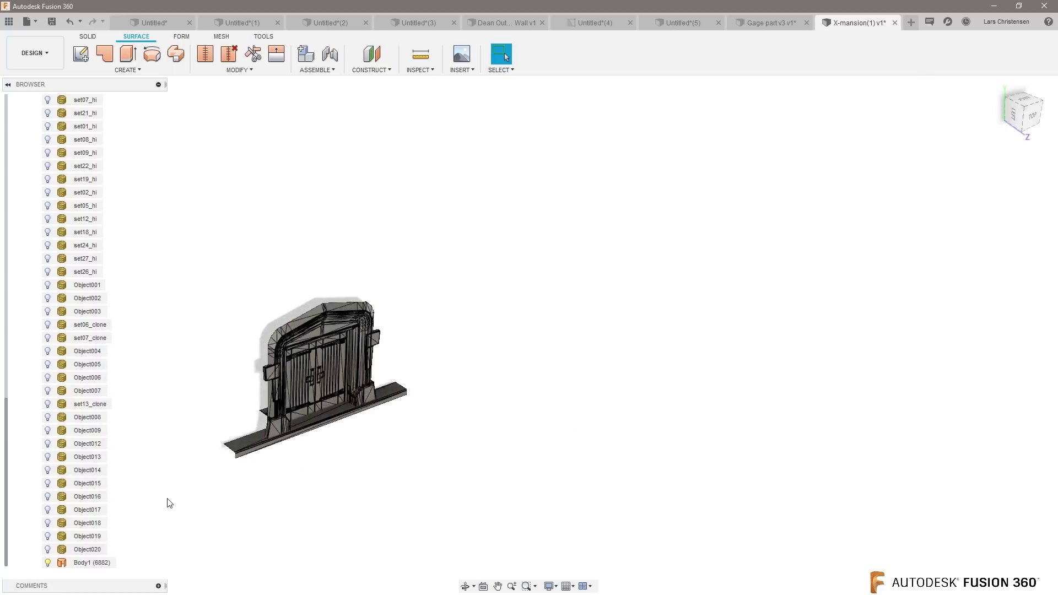
pyautogui.scroll(4, 177, 300)
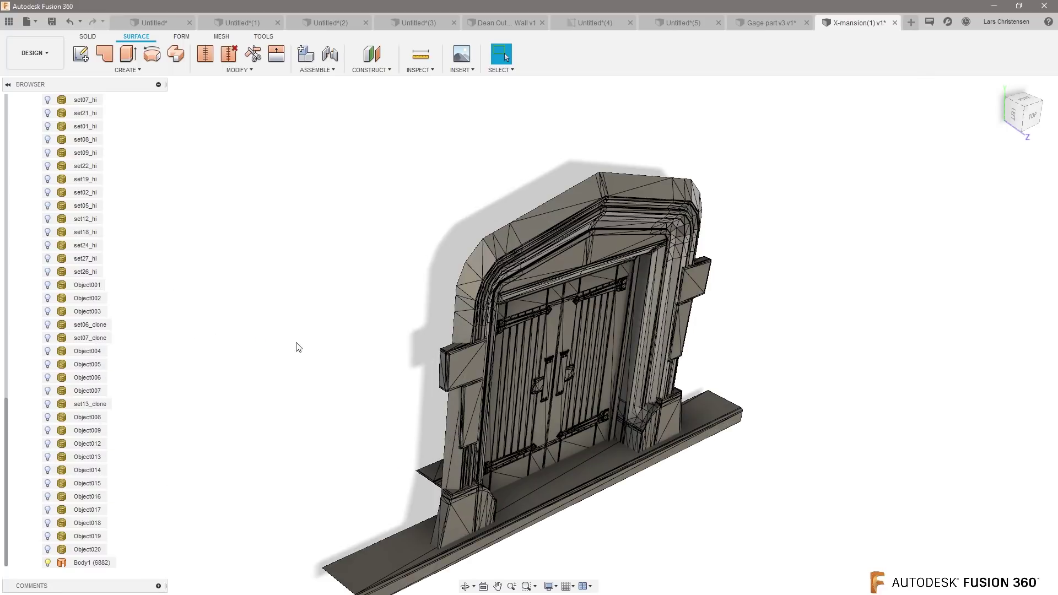